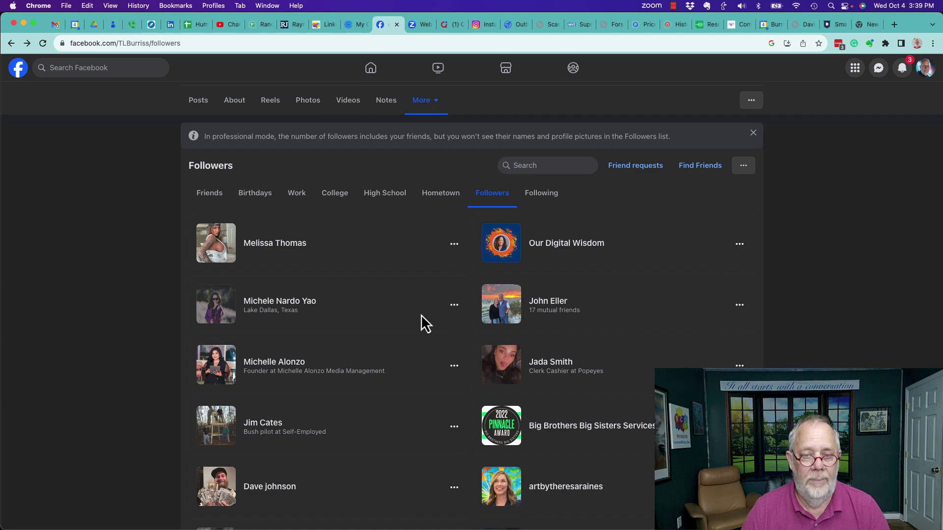
scroll(421, 314, down, 1)
scroll(420, 314, down, 1)
scroll(420, 315, down, 2)
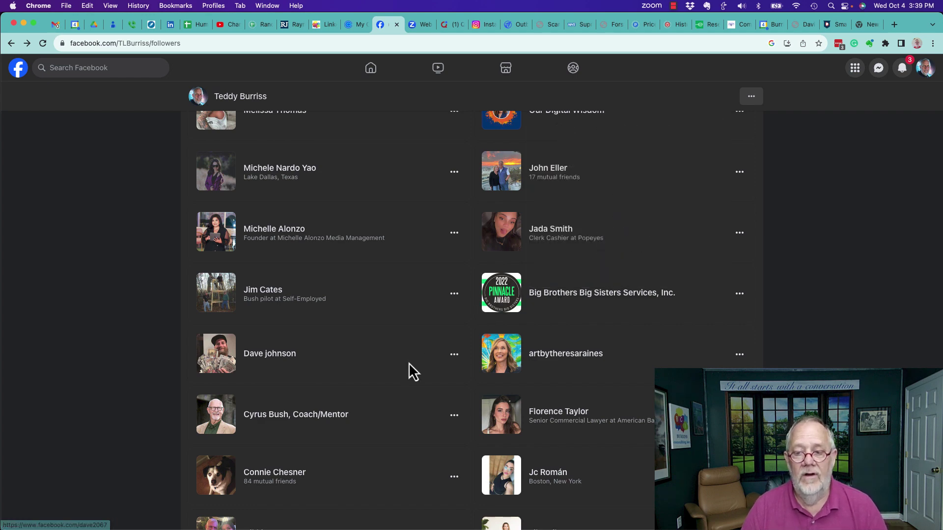
scroll(410, 364, down, 2)
scroll(410, 365, down, 2)
scroll(409, 363, down, 2)
scroll(409, 362, down, 2)
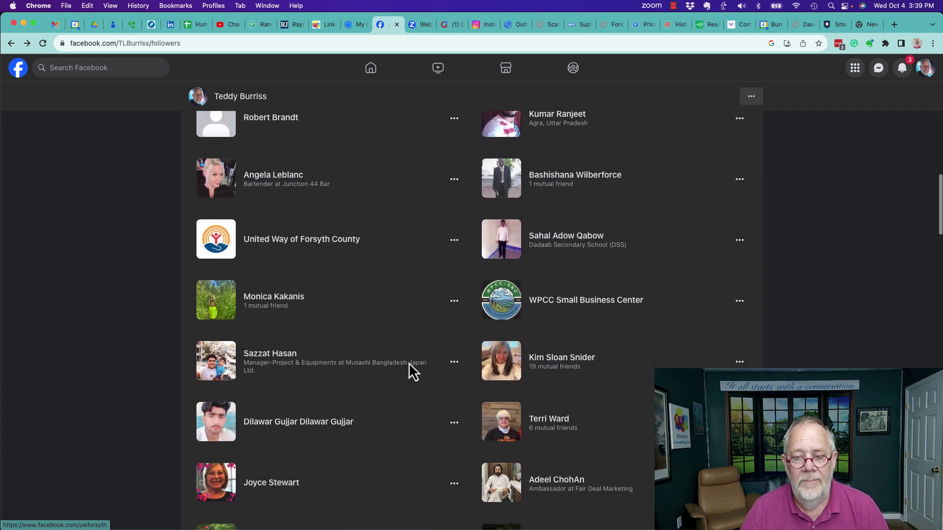
scroll(409, 363, down, 2)
scroll(409, 362, down, 1)
scroll(408, 363, down, 1)
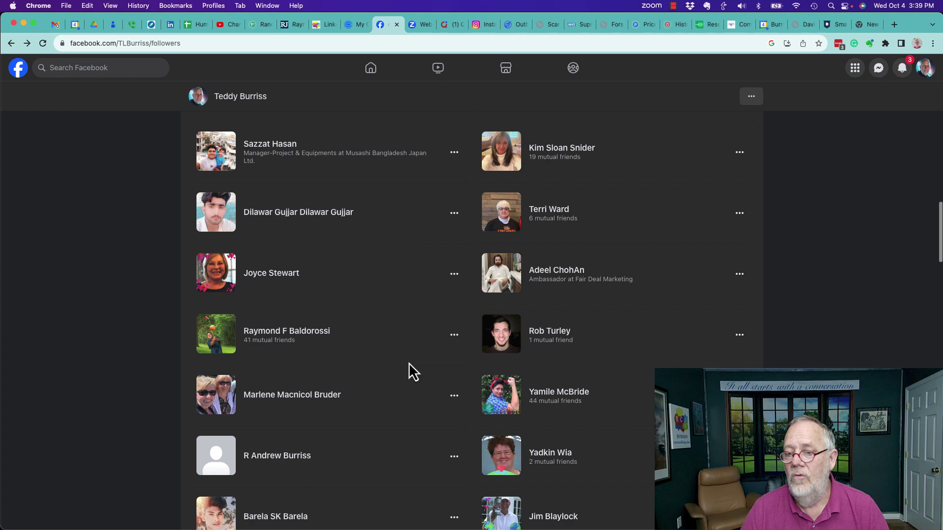
scroll(409, 363, down, 1)
scroll(409, 363, down, 1)
scroll(409, 362, down, 1)
scroll(409, 363, down, 1)
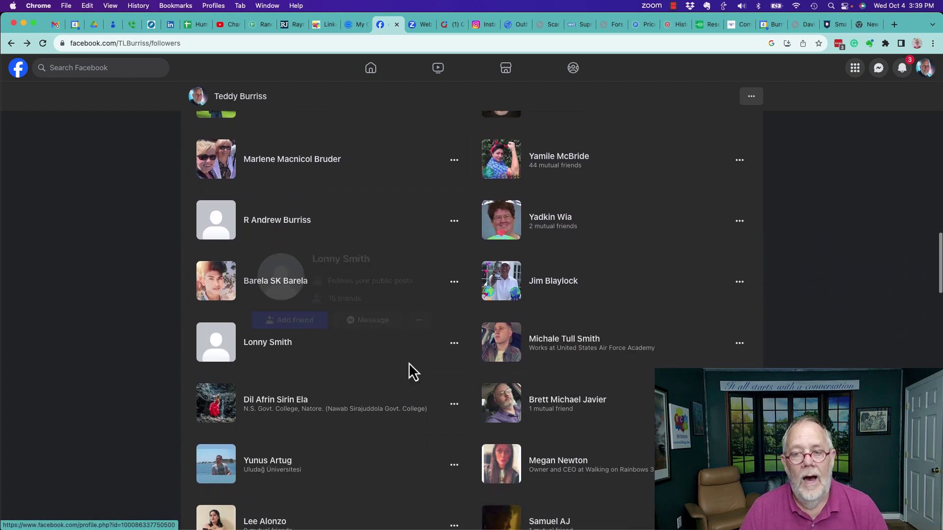
mouse_move(558, 157)
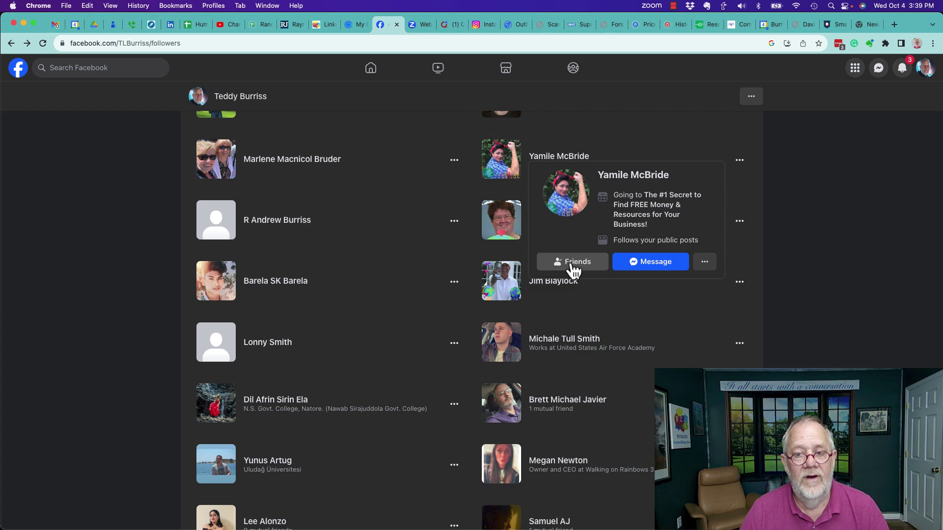
scroll(418, 251, down, 1)
scroll(418, 252, down, 1)
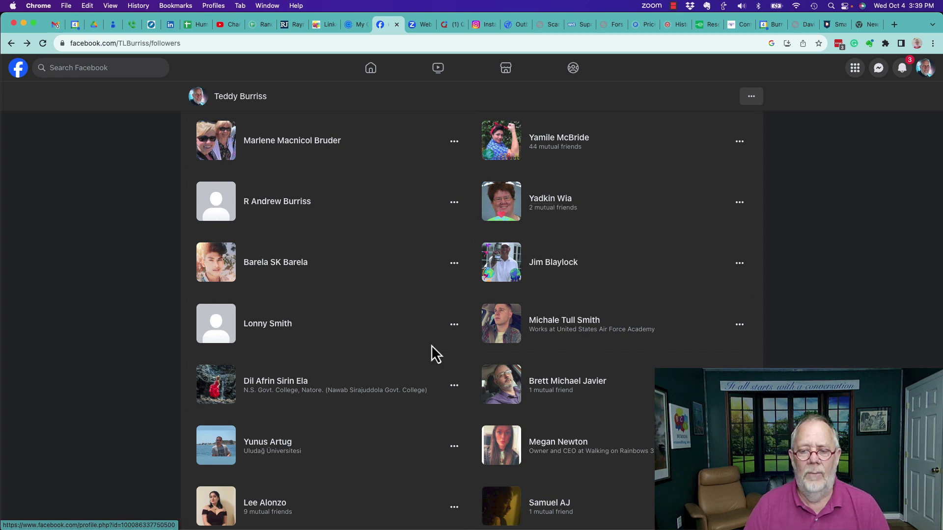
scroll(431, 344, down, 3)
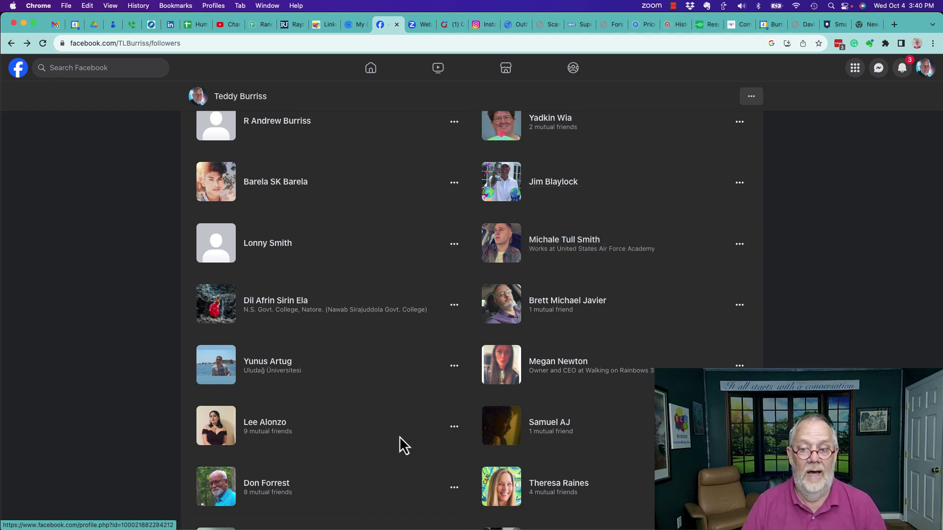
scroll(400, 437, down, 3)
scroll(399, 437, down, 3)
scroll(399, 437, down, 3)
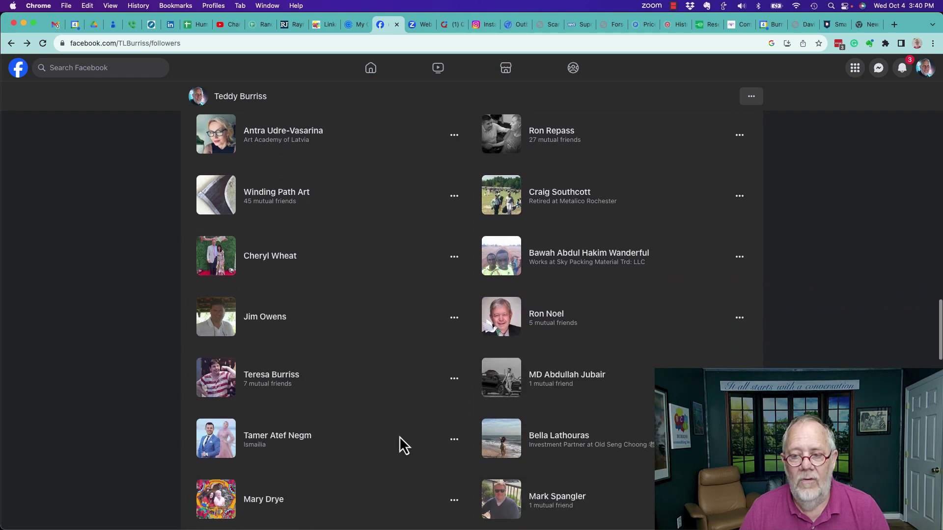
scroll(400, 436, down, 2)
scroll(400, 437, down, 1)
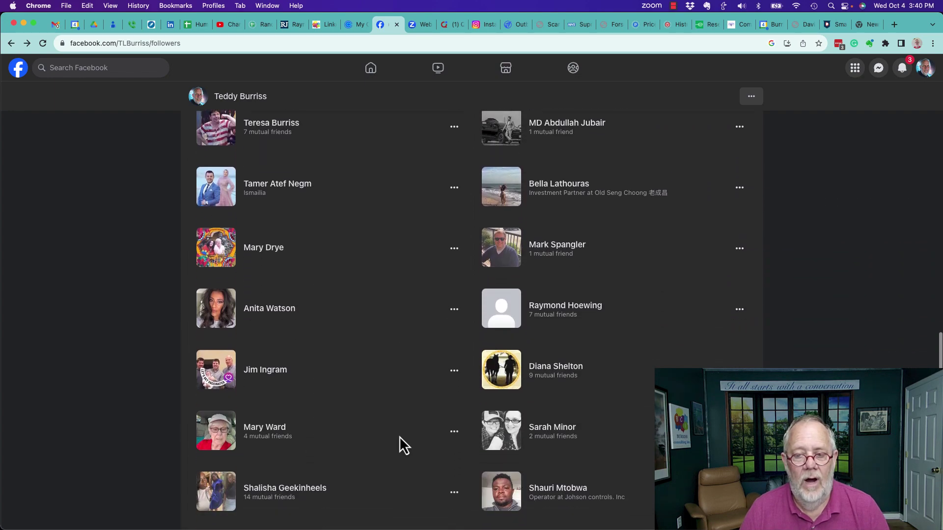
scroll(400, 437, down, 1)
key(Home)
scroll(399, 436, down, 3)
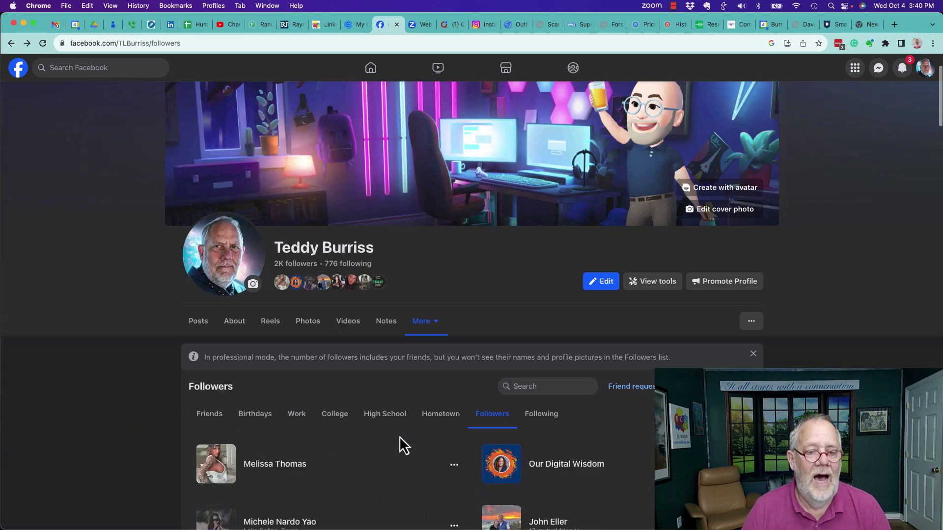
scroll(400, 436, down, 3)
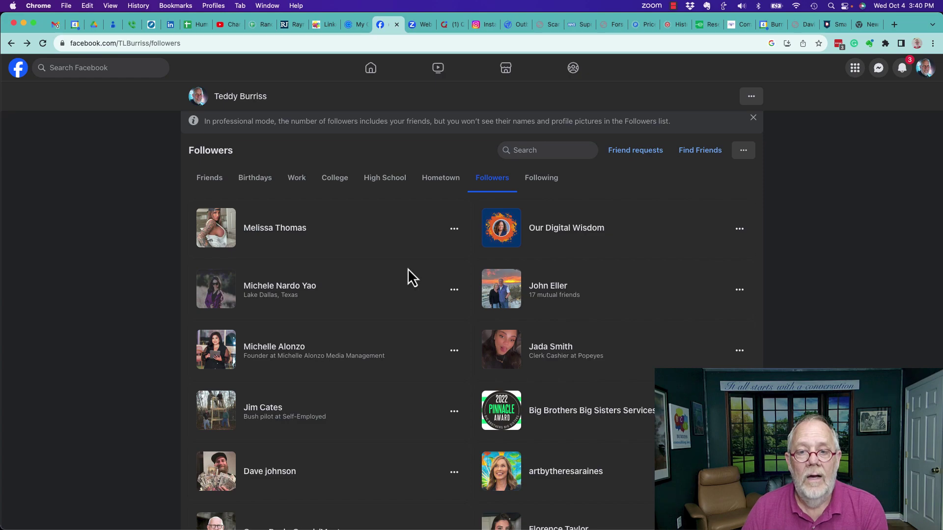
scroll(409, 269, down, 5)
scroll(408, 269, down, 5)
scroll(408, 269, down, 5)
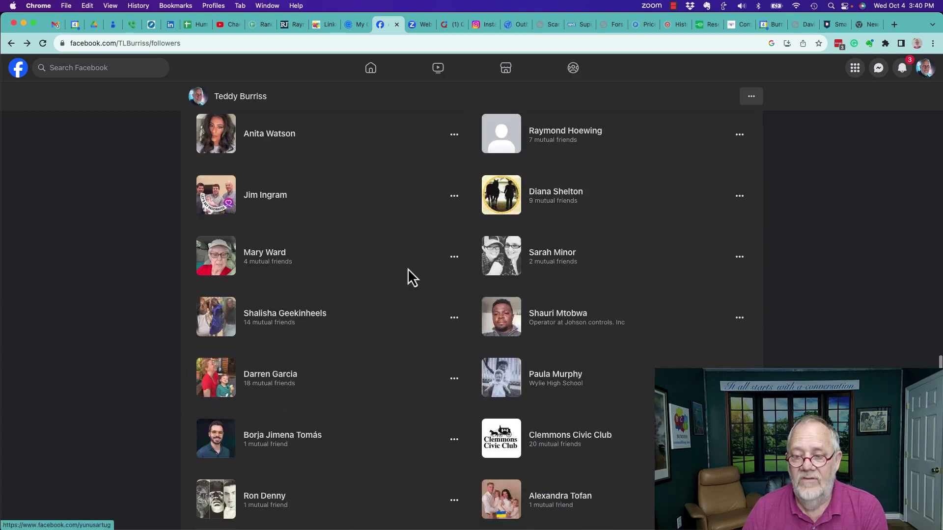
scroll(407, 268, down, 5)
scroll(408, 269, down, 3)
scroll(408, 268, down, 3)
scroll(407, 268, down, 3)
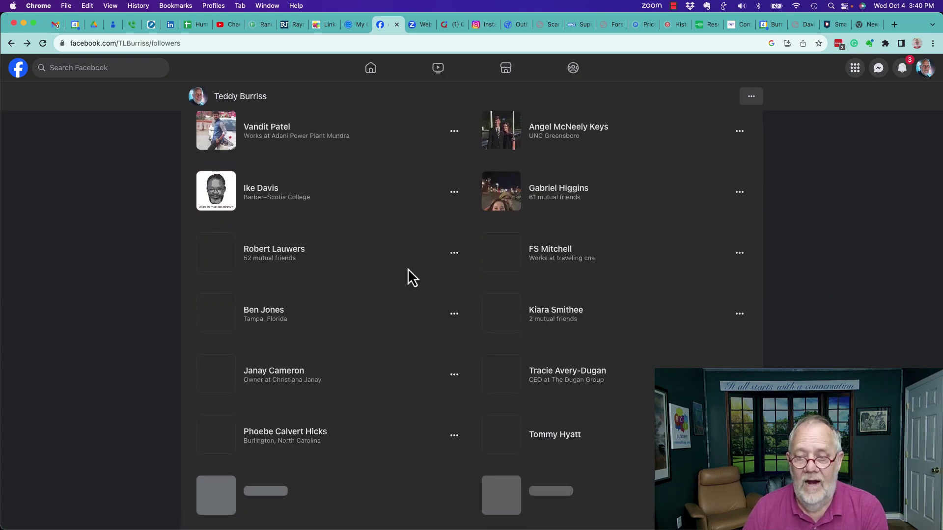
scroll(408, 268, down, 5)
scroll(407, 268, down, 1)
scroll(408, 268, down, 5)
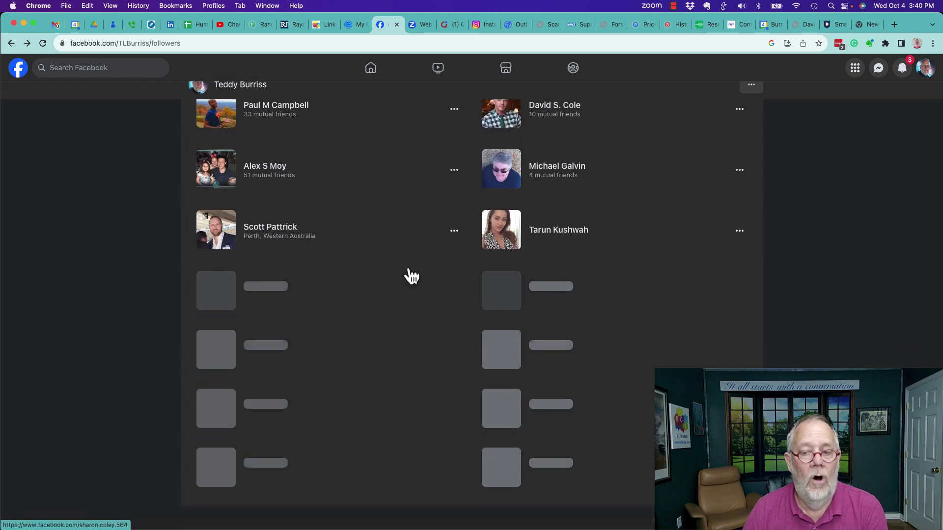
scroll(411, 276, down, 1)
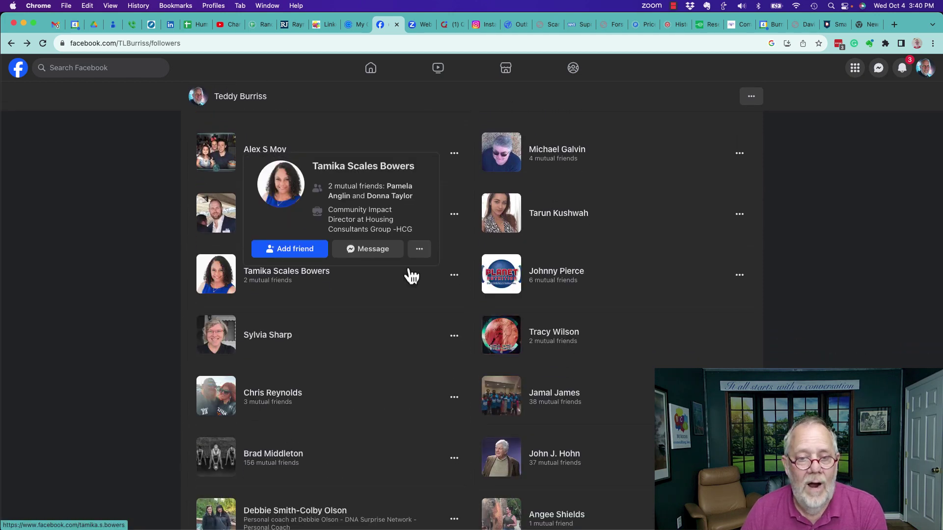
scroll(411, 276, down, 5)
scroll(421, 395, down, 5)
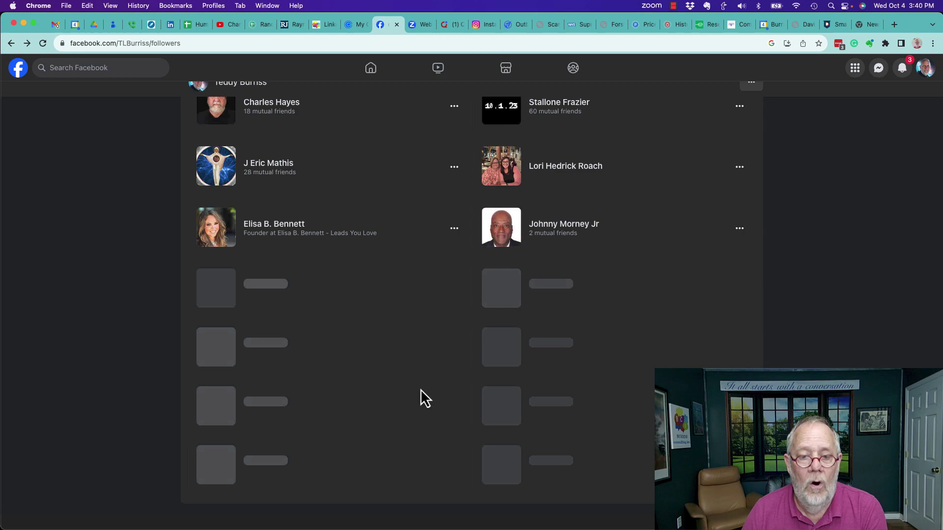
scroll(421, 390, down, 5)
scroll(420, 390, down, 3)
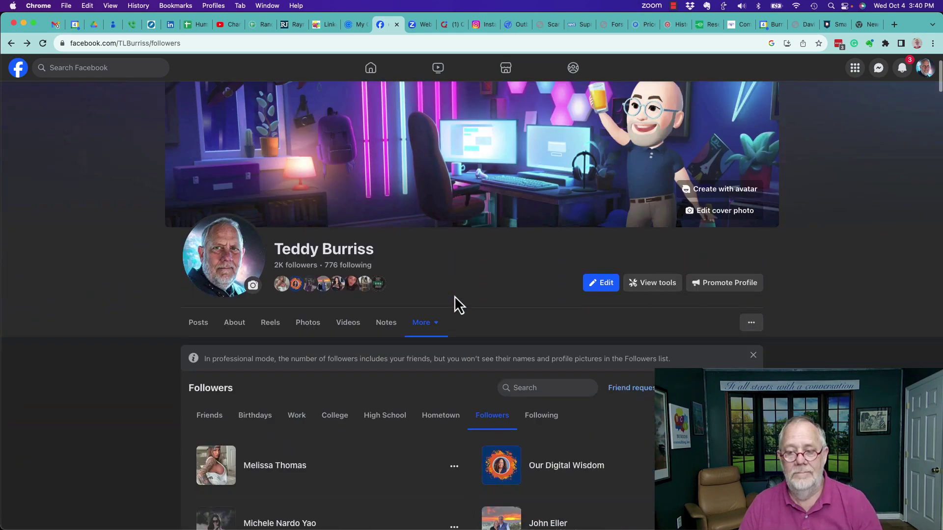
scroll(455, 295, down, 3)
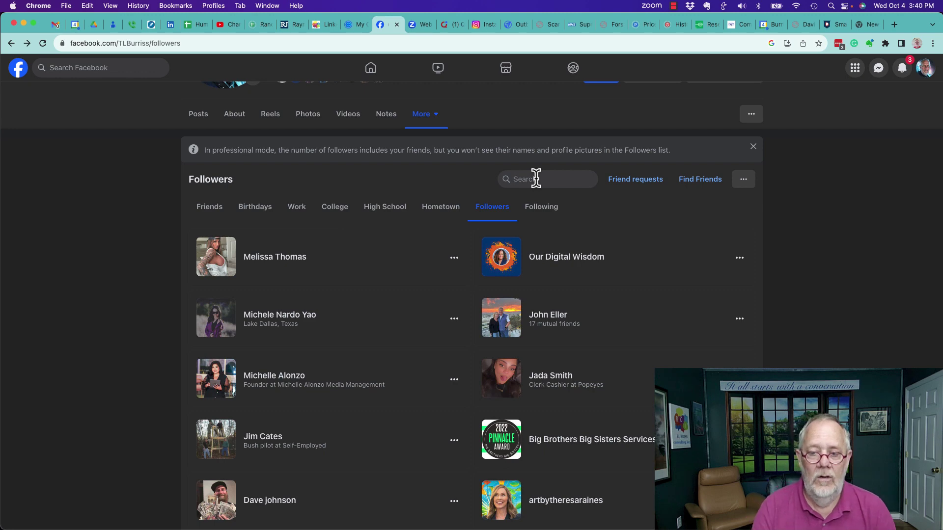
click(535, 179)
text(jada)
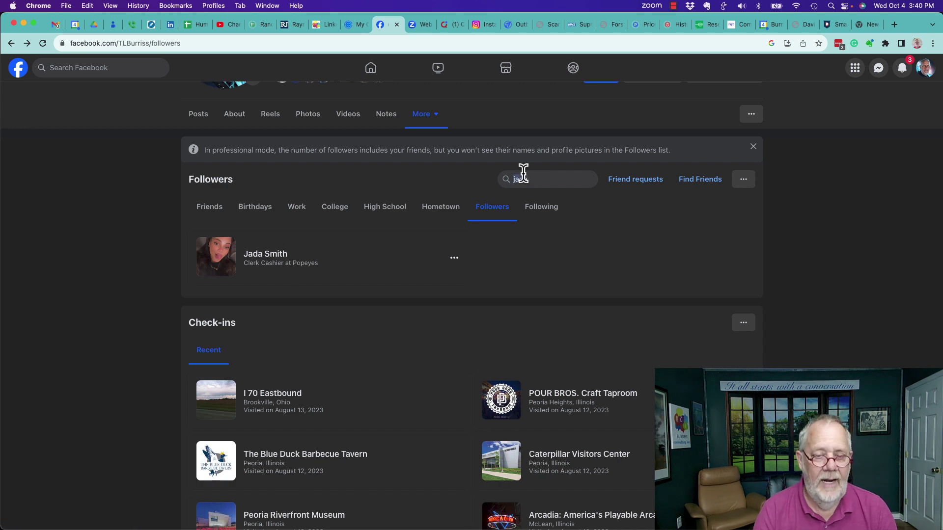
key(BackSpace)
key(BackSpace)
key(BackSpace)
text(ma)
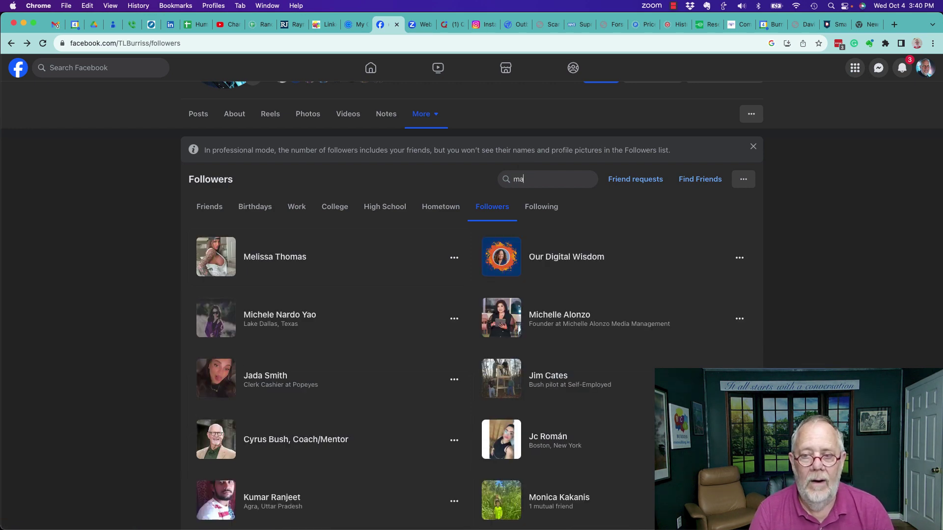
text(ry)
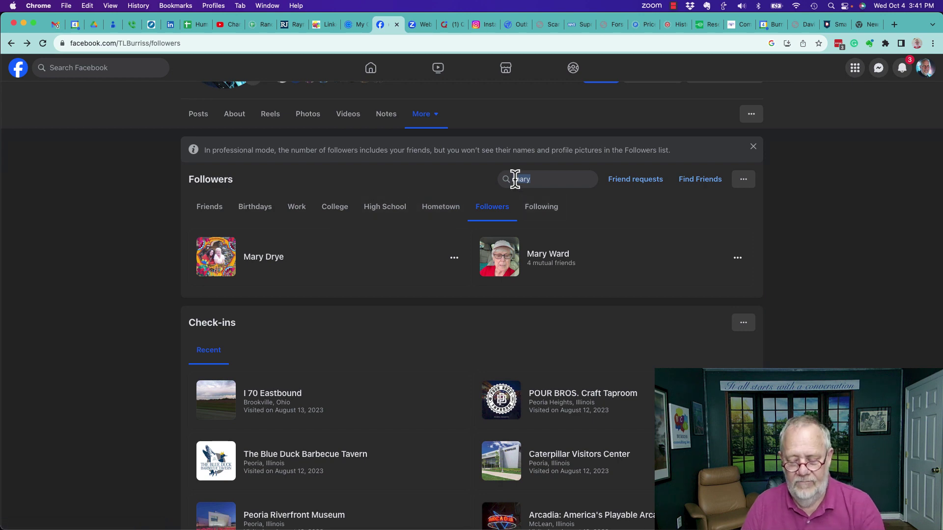
key(BackSpace)
click(547, 179)
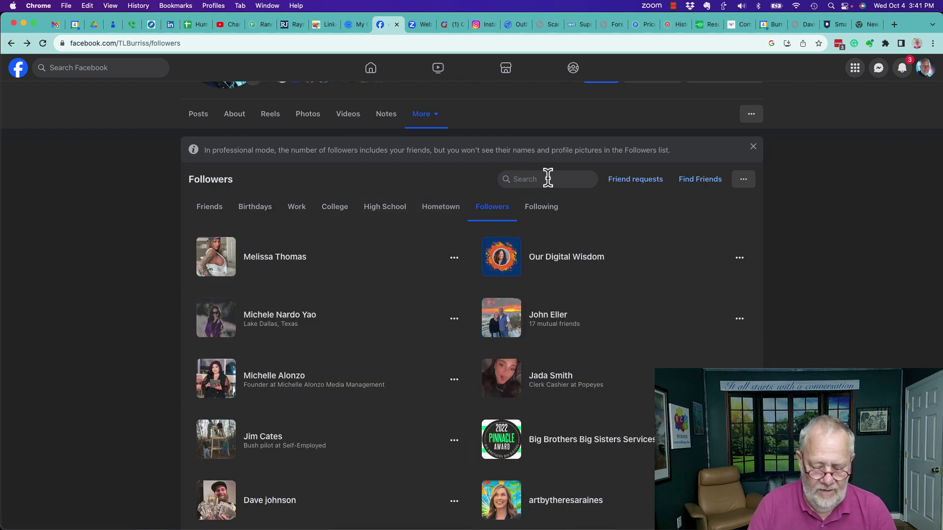
text(melissa)
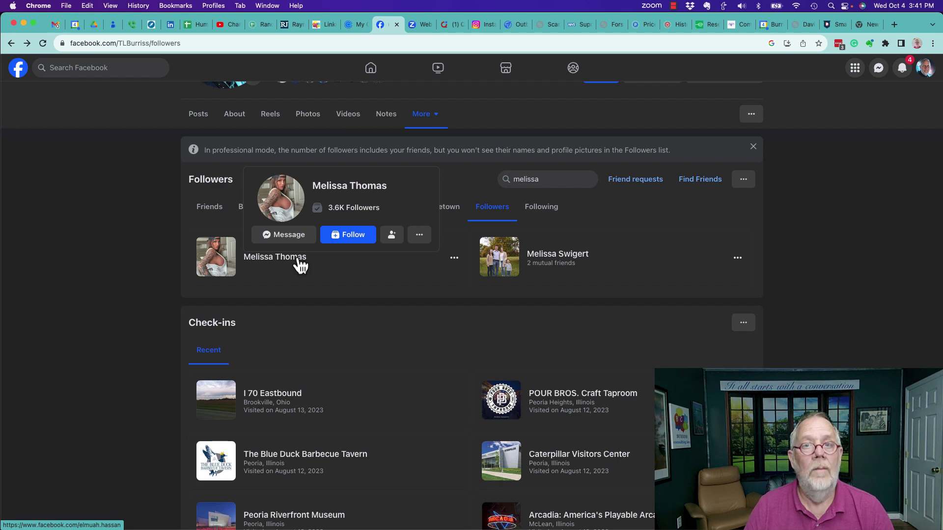
mouse_move(275, 257)
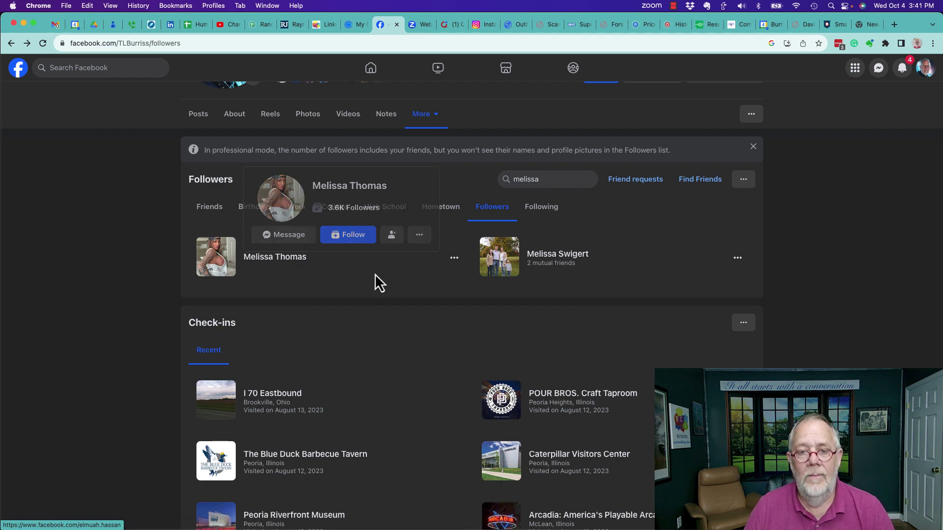
click(424, 245)
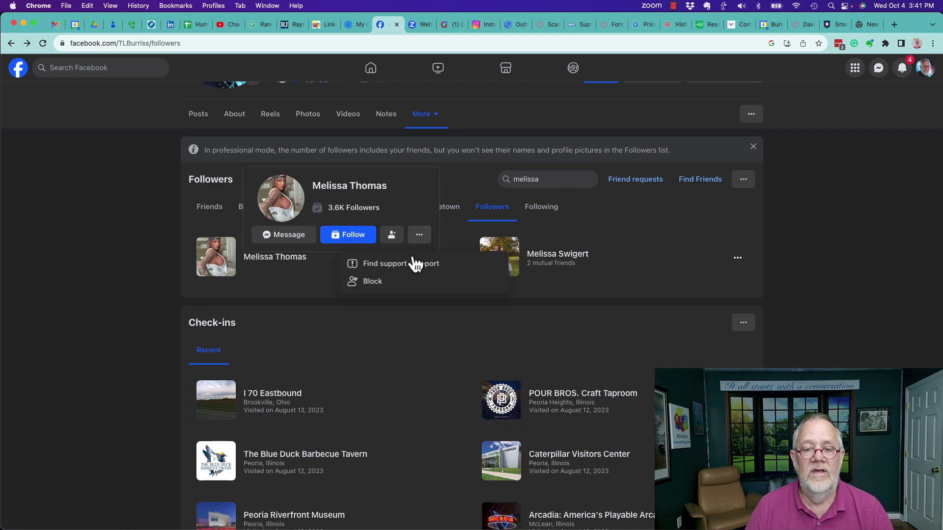
click(376, 284)
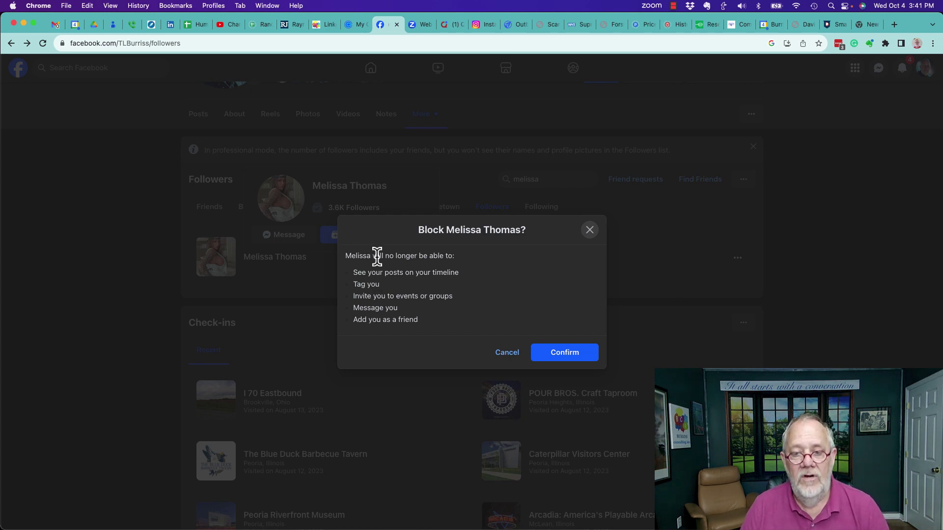
drag(372, 255, 447, 256)
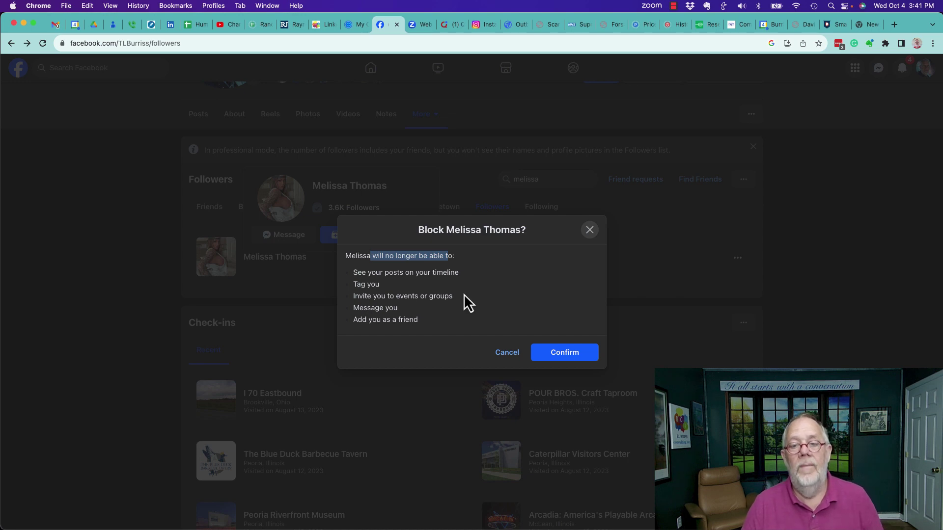
click(562, 358)
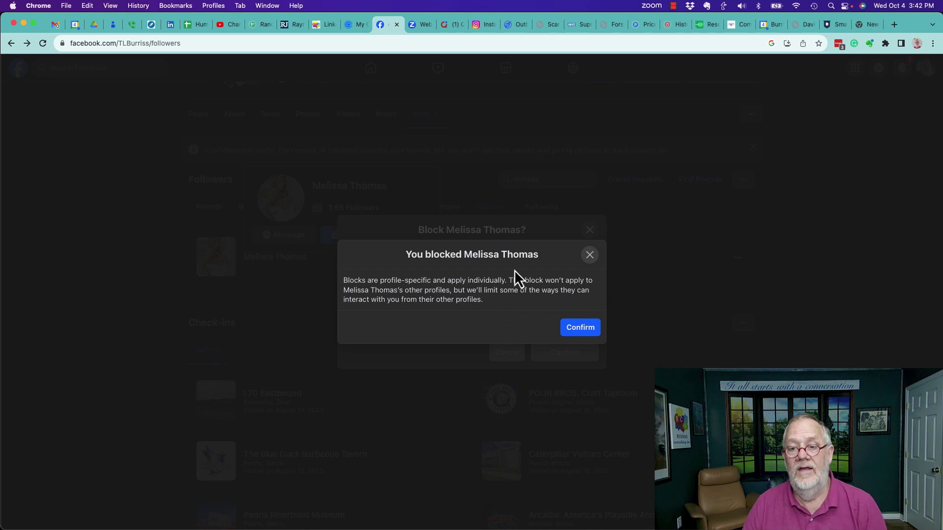
drag(465, 255, 540, 257)
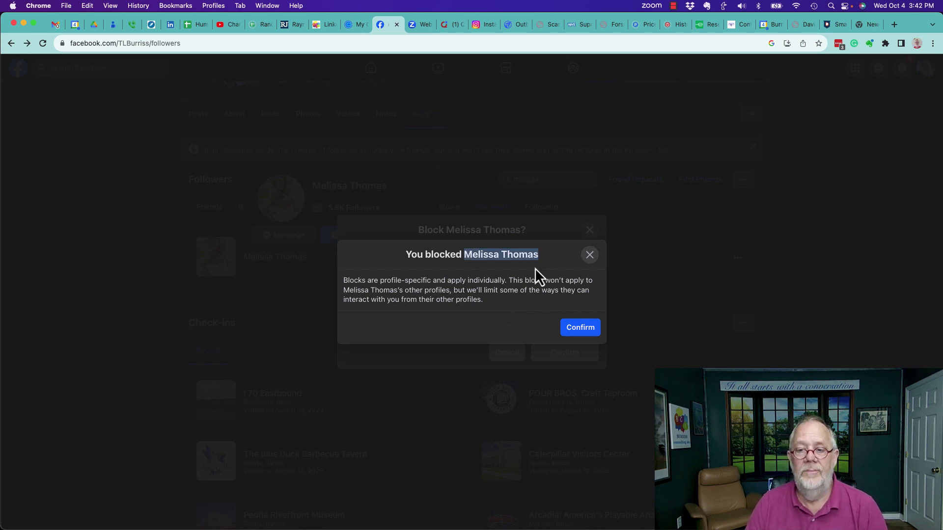
Step: Close the 'You blocked' notice and clear 'melissa' from the Followers search
click(580, 331)
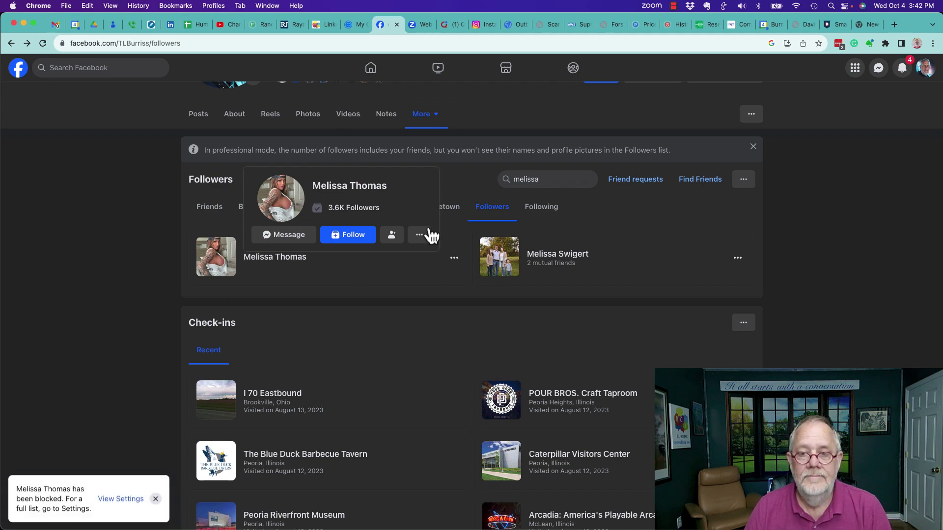
double_click(534, 179)
key(BackSpace)
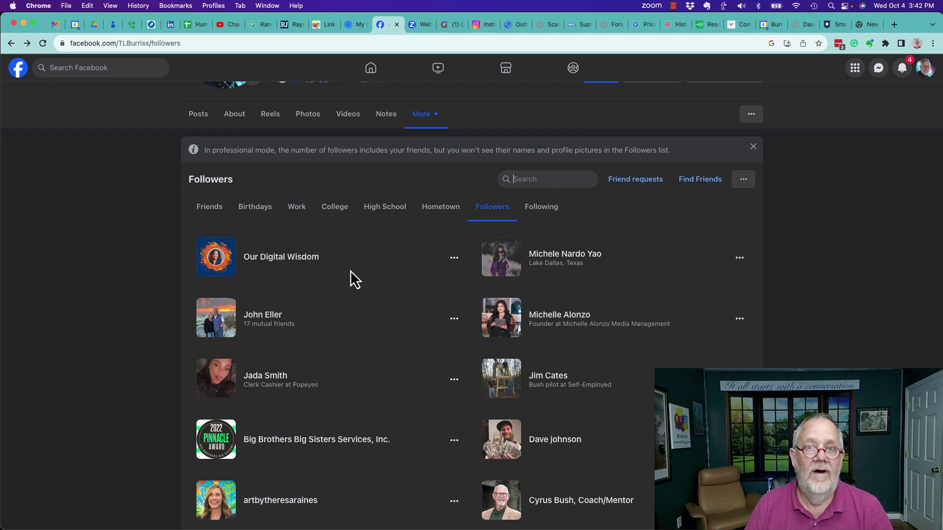
scroll(350, 278, up, 3)
scroll(351, 273, up, 3)
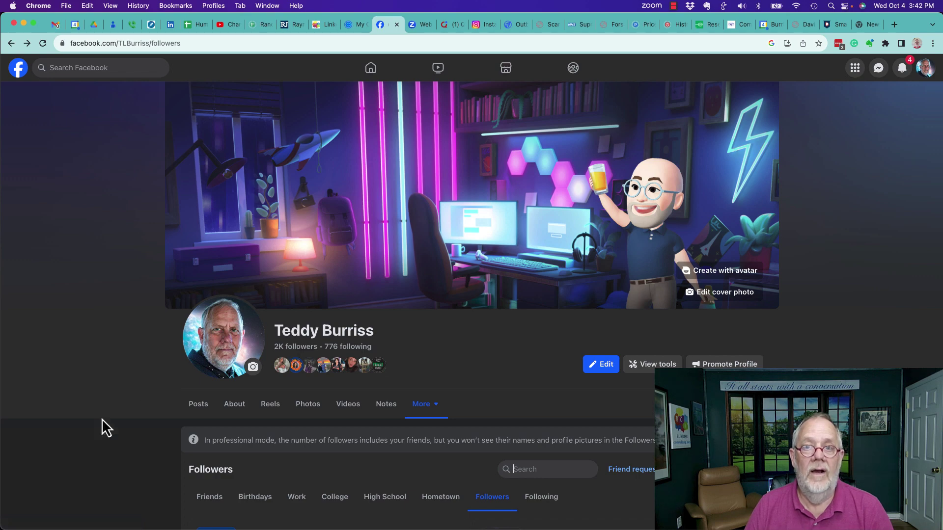
scroll(102, 427, down, 3)
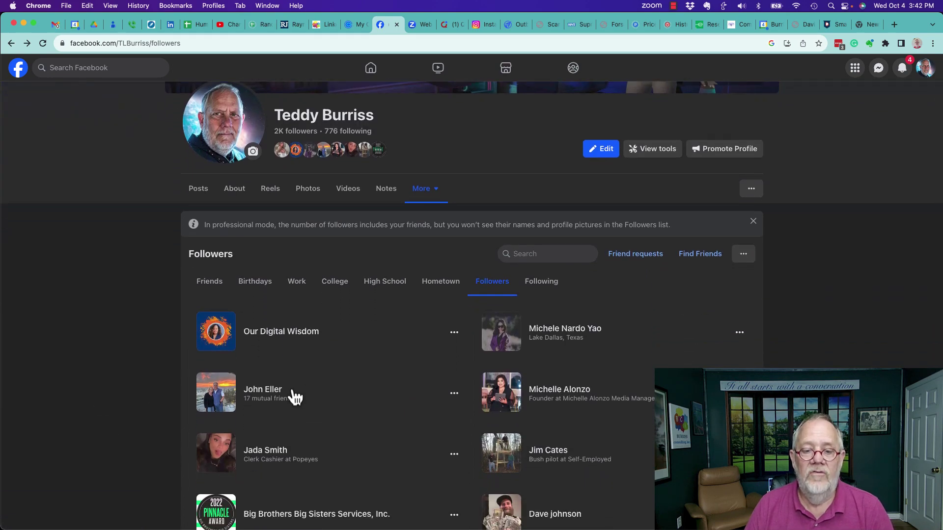